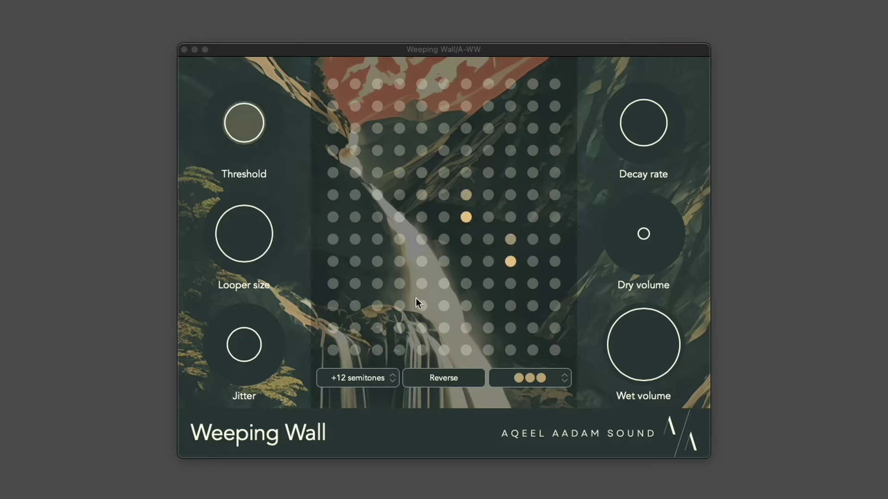
Turn on reverse playback, run 4 loopers, and set jitter to 41% and looper size to 2.49 s
click(439, 378)
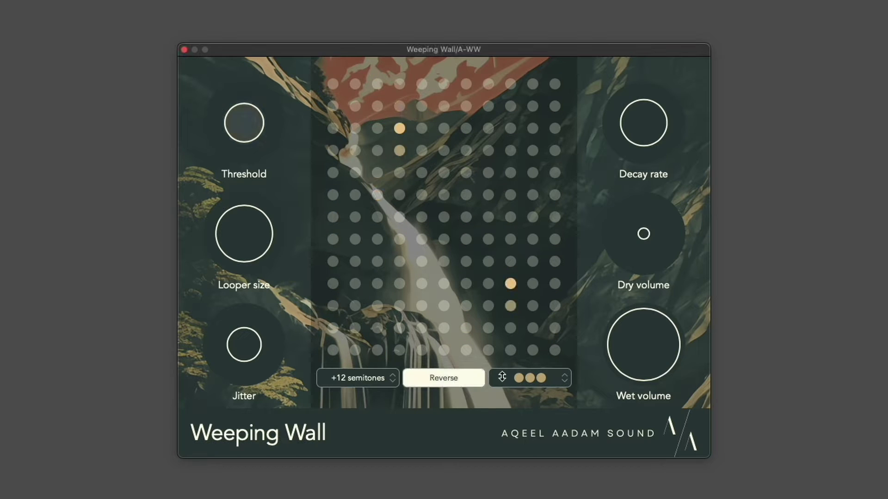
drag(502, 369, 504, 363)
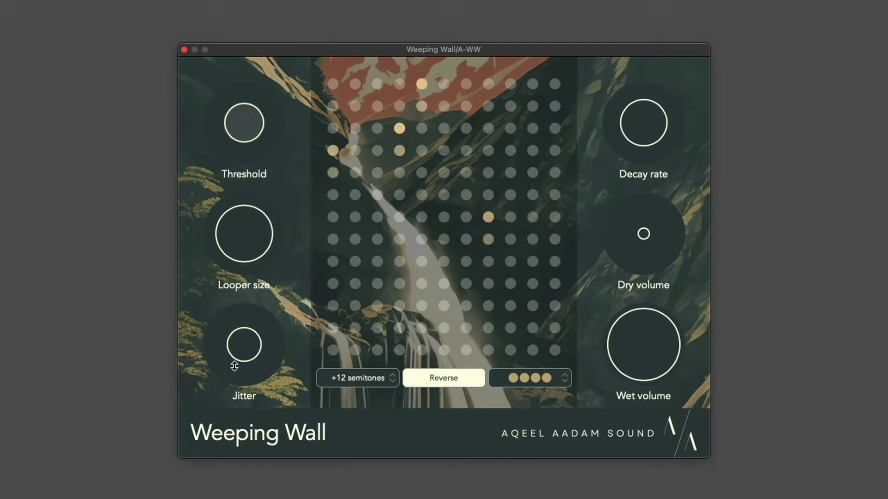
drag(237, 357, 242, 307)
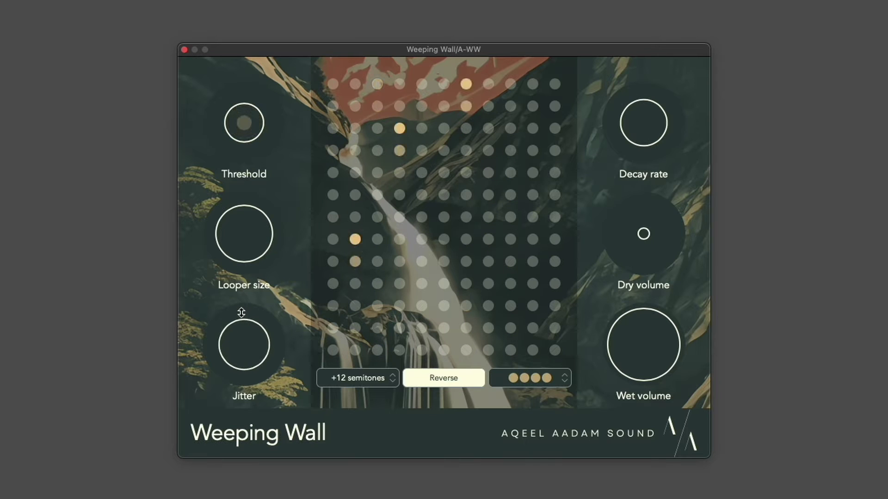
drag(242, 252, 241, 232)
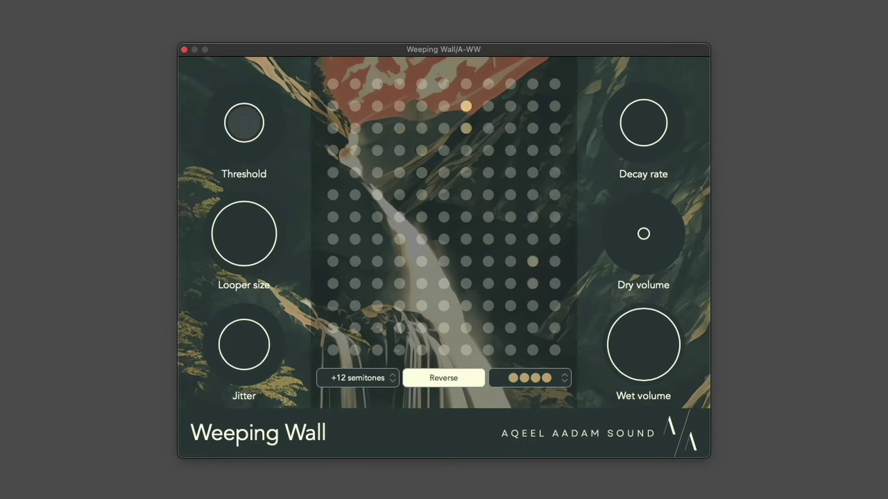
Turn reverse off, drop to 2 loopers, set Decay rate to Infinite and Threshold to -8 db
click(415, 382)
drag(525, 380, 516, 454)
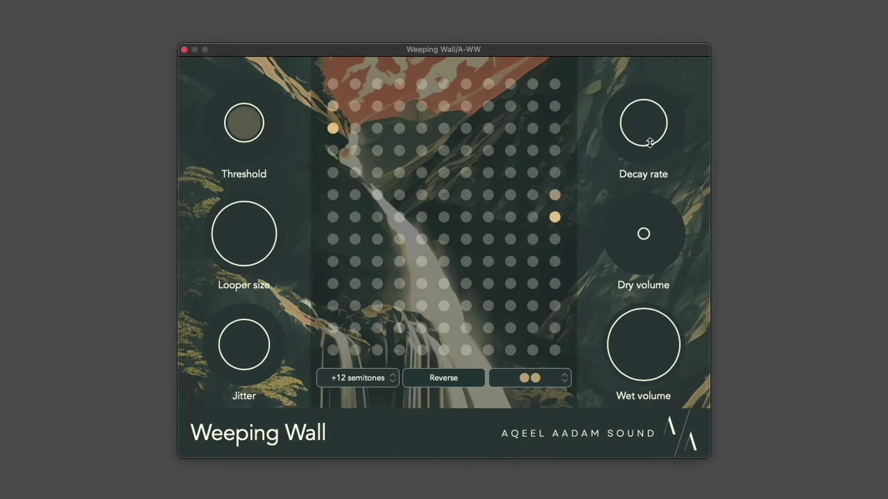
drag(649, 113, 670, 27)
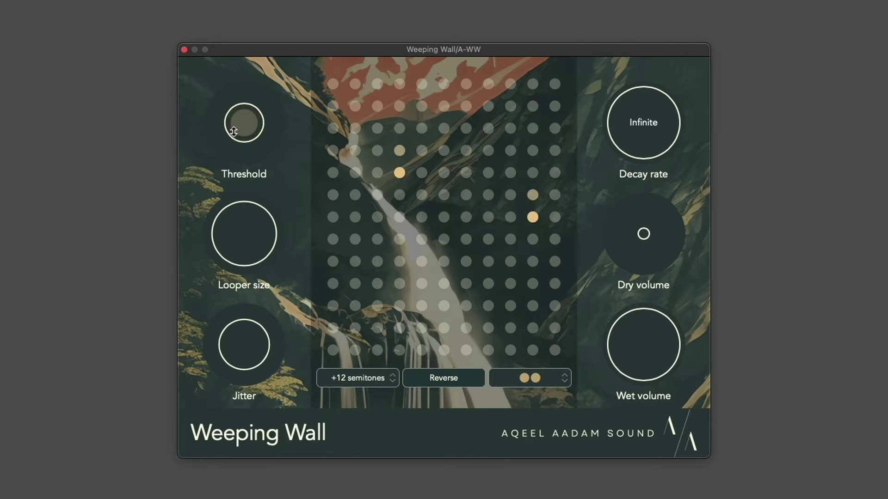
drag(237, 124, 240, 29)
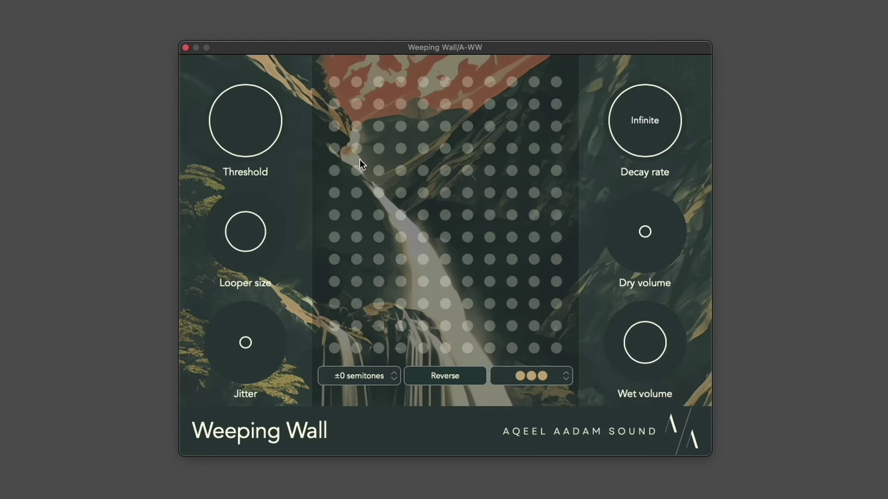
Bring the Threshold down from -8 db to about -32 db
drag(272, 111, 279, 206)
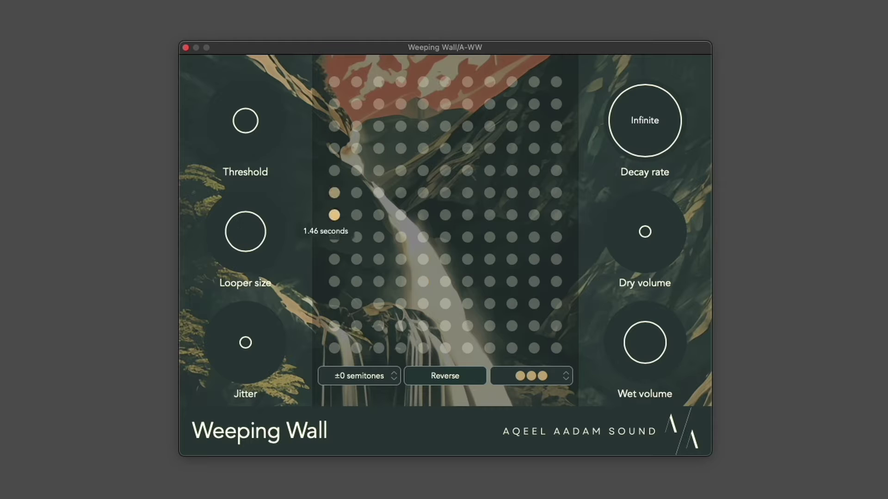
Lengthen the looper size to about 1.98 seconds and raise jitter to 17%
drag(244, 229, 244, 214)
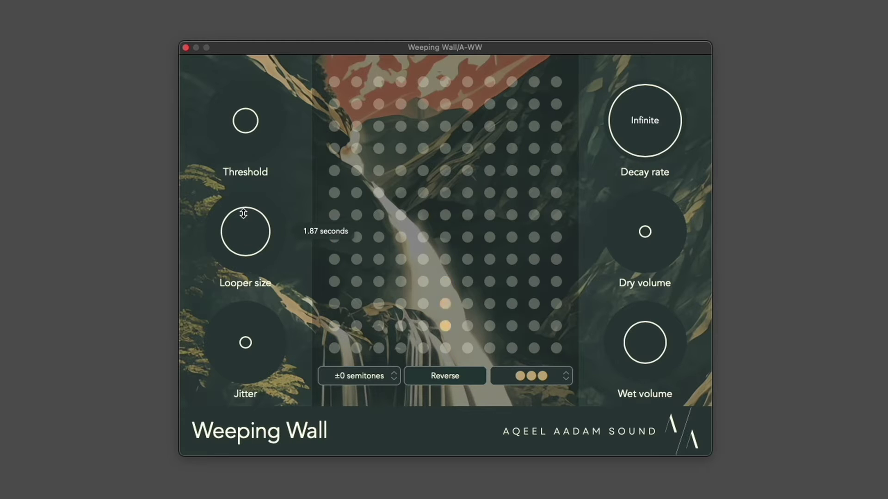
drag(243, 213, 244, 213)
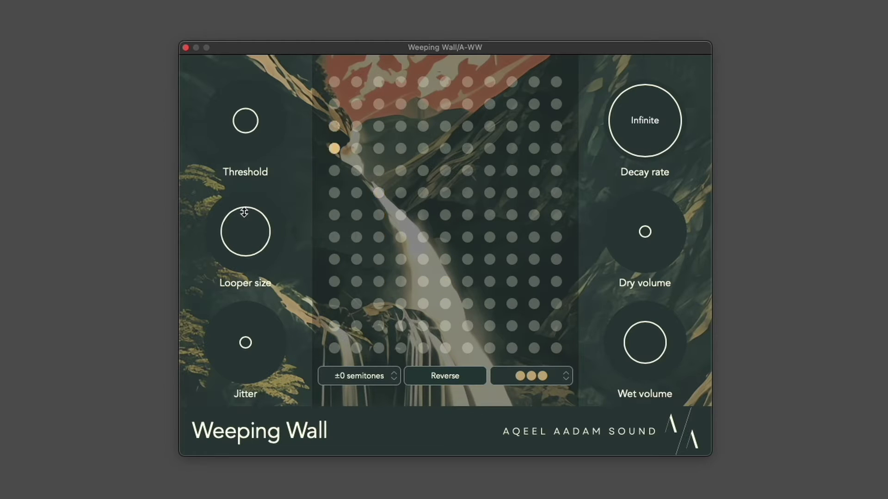
drag(247, 243, 249, 239)
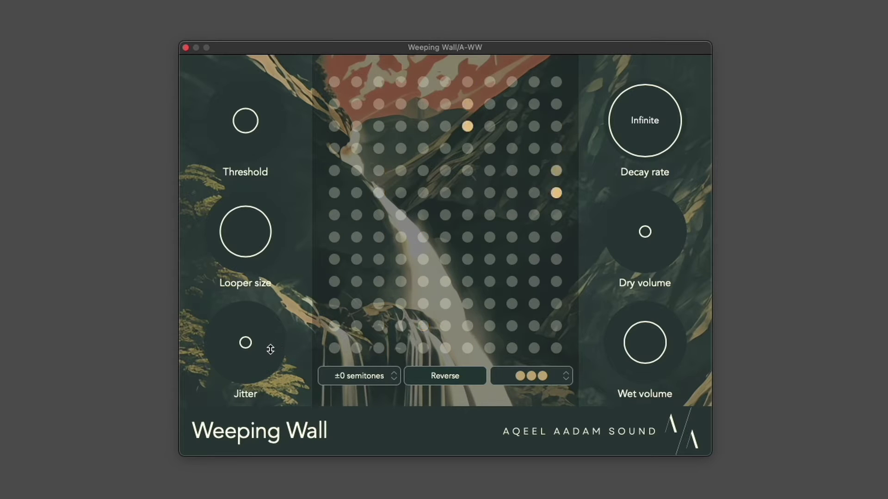
drag(269, 347, 275, 264)
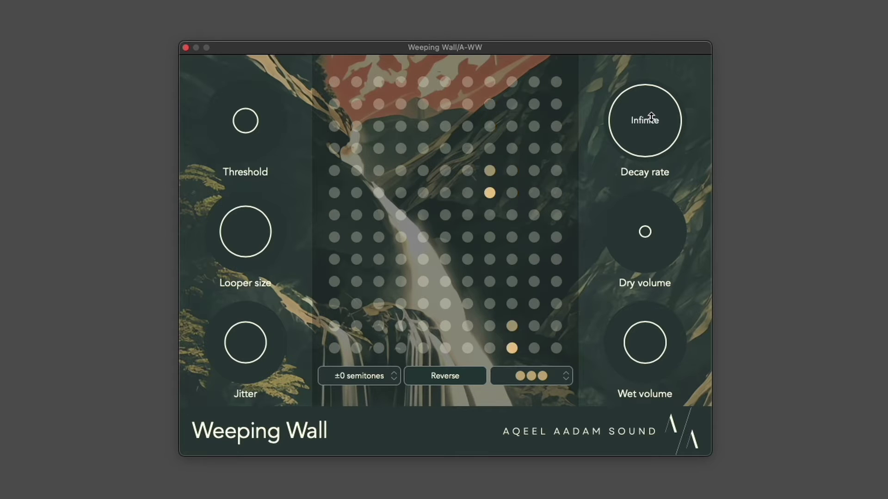
mouse_move(651, 116)
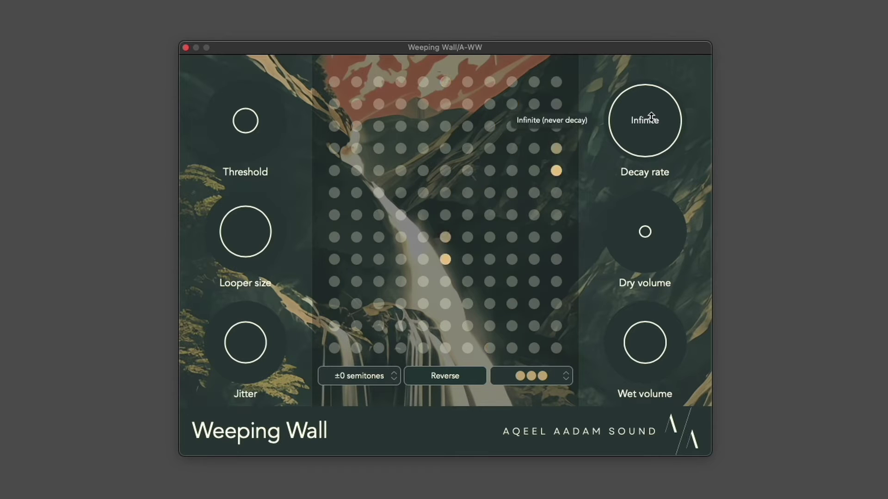
drag(651, 117, 674, 257)
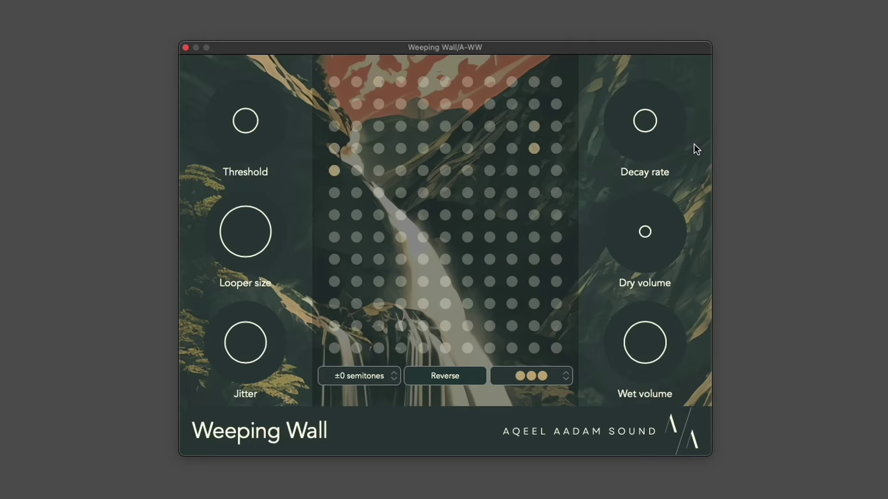
drag(666, 135, 677, 104)
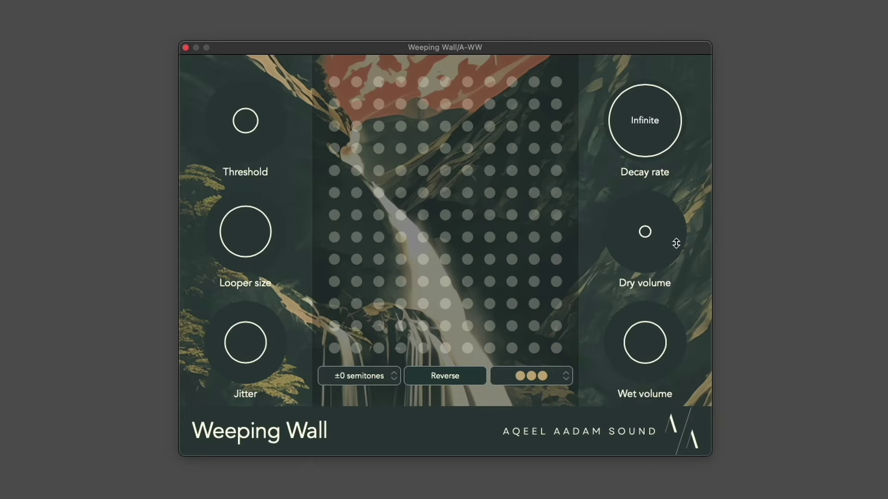
Push Dry volume up briefly, nudge Wet slightly up, then reset Dry back to 0%
drag(653, 223, 654, 231)
drag(649, 350, 648, 347)
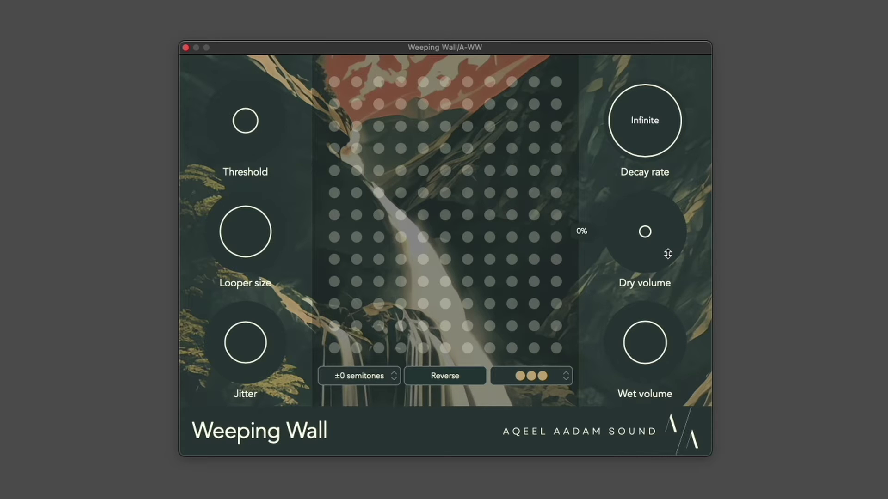
drag(667, 254, 667, 2)
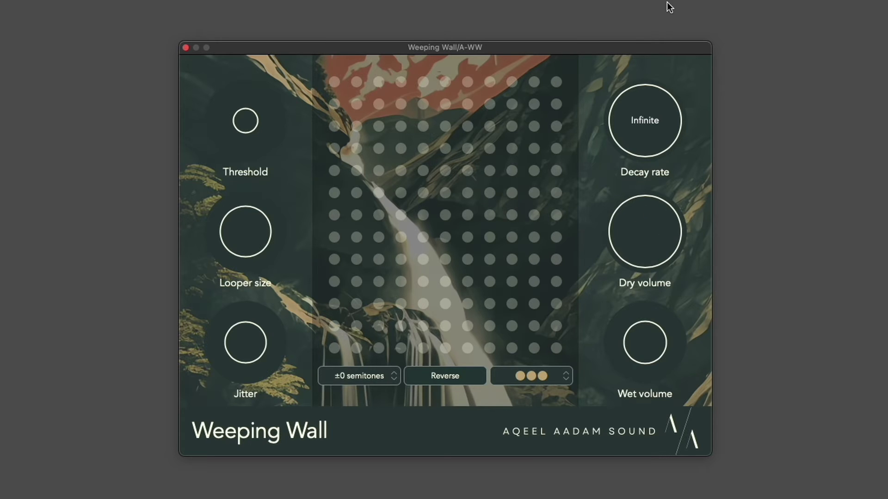
double_click(659, 243)
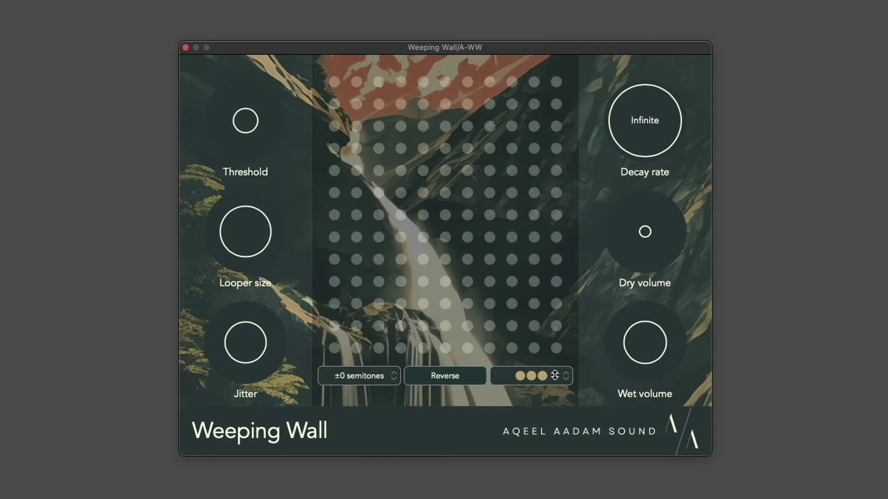
mouse_move(556, 375)
mouse_down()
mouse_move(556, 299)
mouse_move(568, 456)
mouse_move(562, 388)
mouse_up()
Pitch the loops up to +12 semitones, enable Reverse, then drop pitch to -12 semitones
drag(380, 380, 385, 287)
click(442, 374)
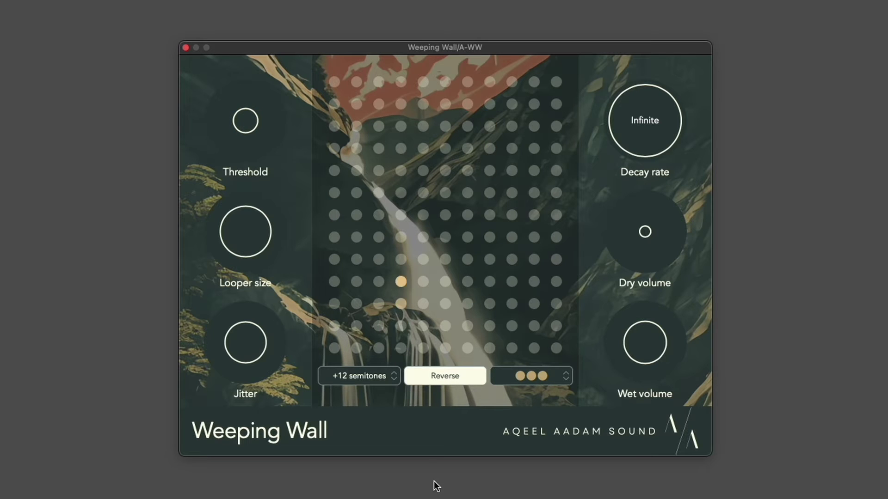
drag(373, 377, 388, 495)
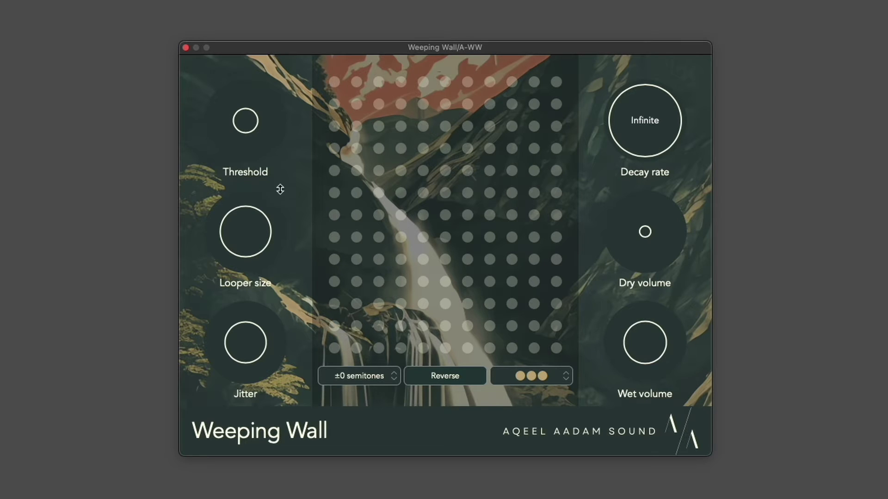
Shorten the Looper size knob to about 1.06 seconds
mouse_move(247, 234)
mouse_down()
mouse_move(250, 261)
mouse_move(250, 236)
mouse_move(252, 250)
mouse_up()
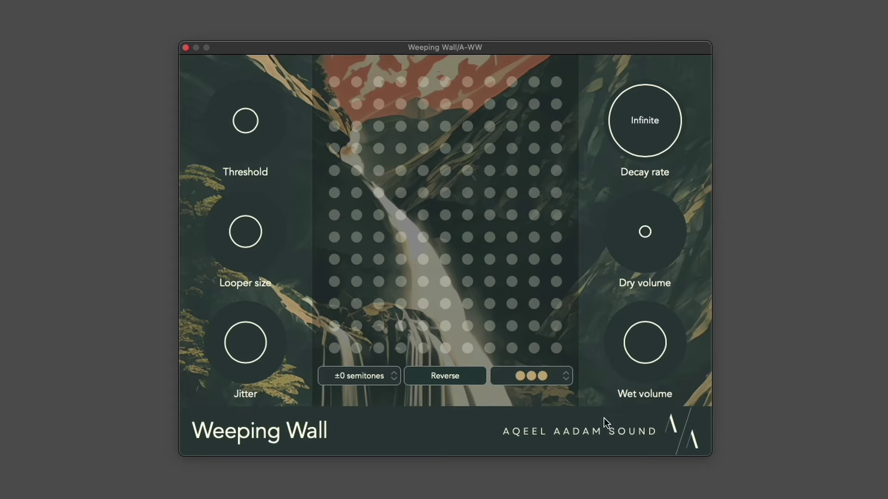
Set five loopers, dip the Wet volume to about 40%, then raise it back up
drag(558, 379, 546, 308)
drag(660, 350, 662, 384)
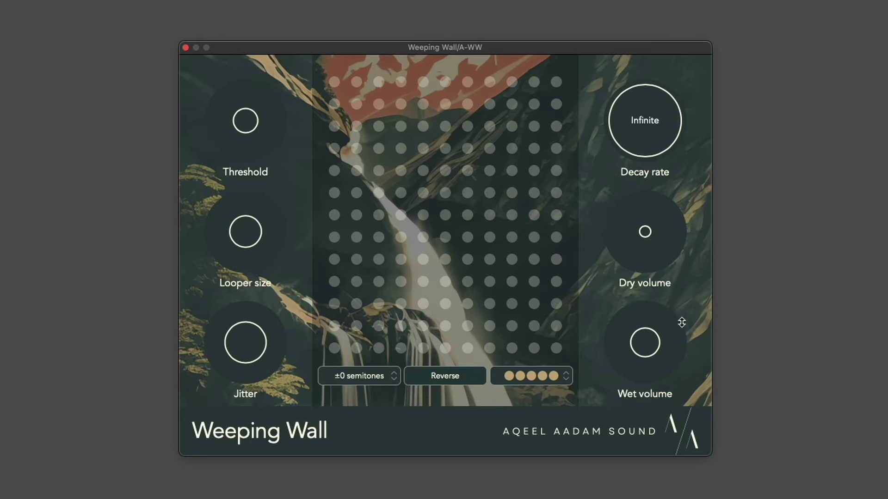
mouse_move(664, 349)
mouse_down()
mouse_move(668, 328)
mouse_move(661, 356)
mouse_move(656, 345)
mouse_up()
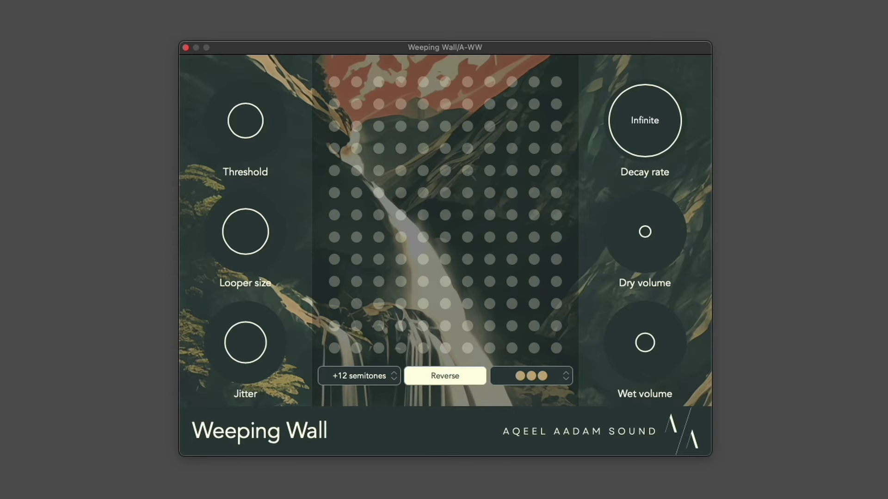
Raise Wet volume to about 21% and cut Decay rate from Infinite to about 3.23 seconds
drag(651, 333, 659, 312)
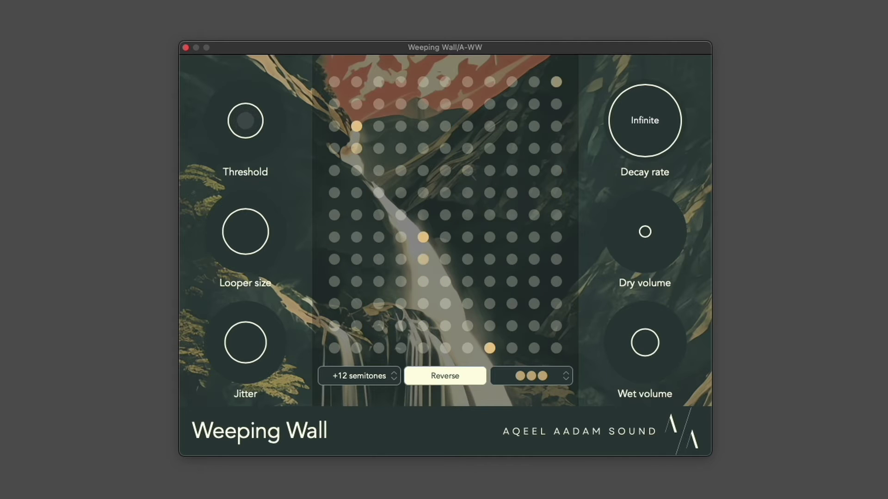
drag(631, 95, 666, 279)
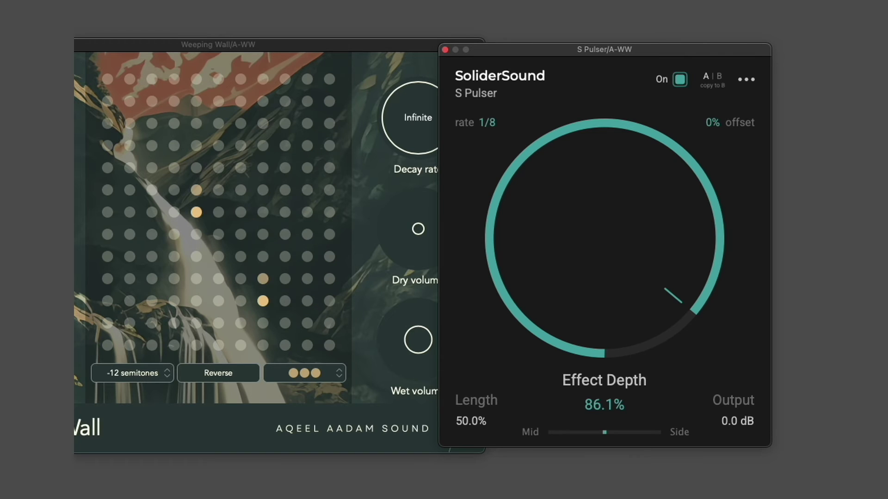
Turn Weeping Wall's Decay rate down from Infinite while S Pulser modulates it
drag(395, 126, 416, 338)
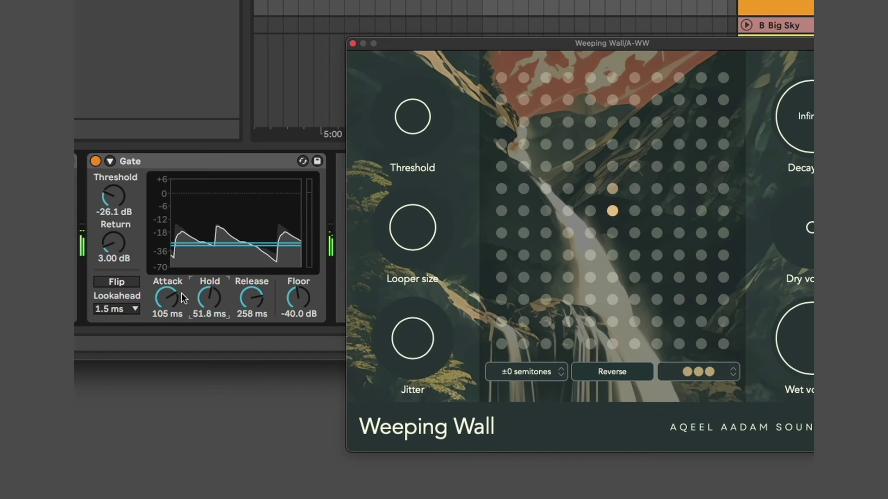
Raise the Gate device's Attack from 105 ms to about 150 ms
drag(181, 293, 181, 272)
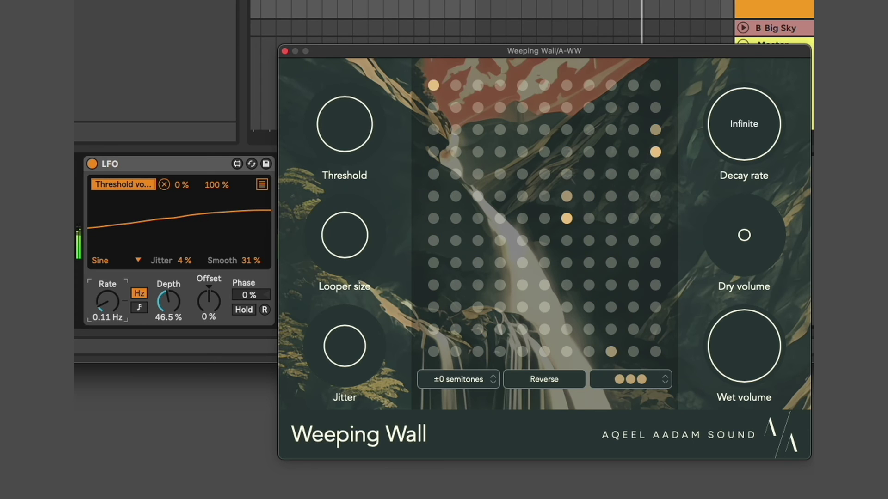
Lower Weeping Wall's Decay rate from Infinite to about 7.11 seconds
drag(744, 124, 781, 315)
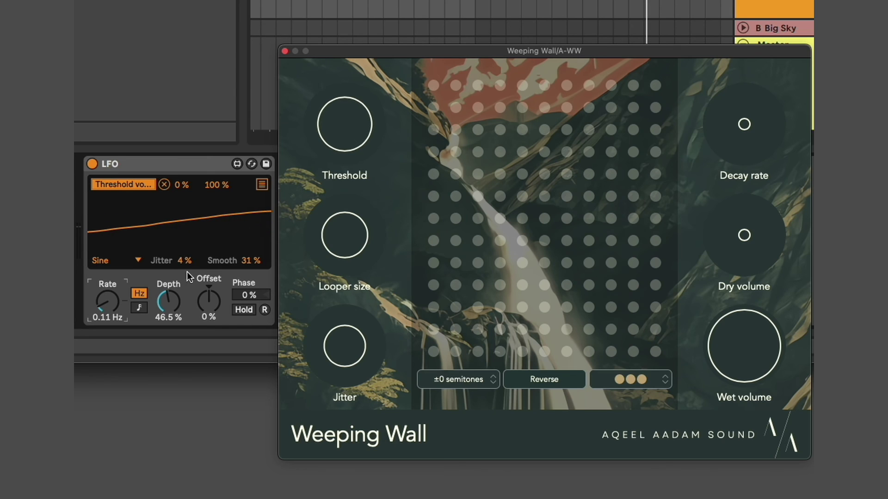
Switch the Ableton LFO to a Random waveform and raise its Rate to 1.58 Hz
click(113, 264)
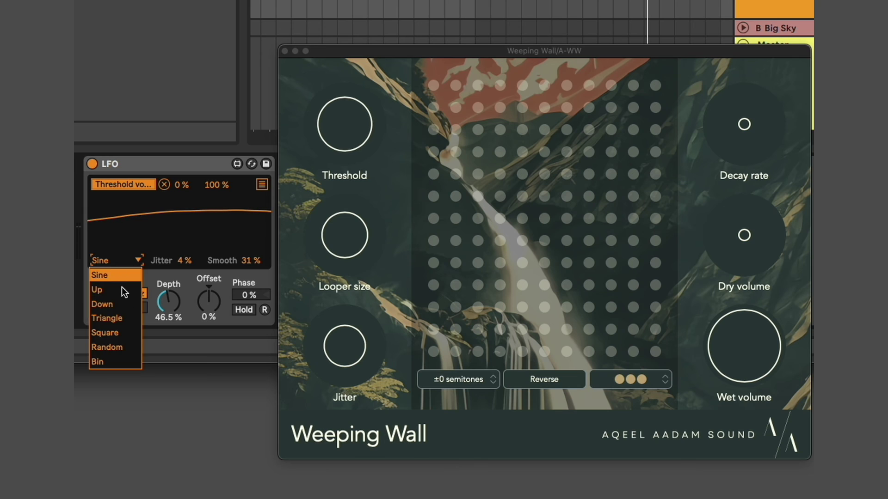
click(131, 346)
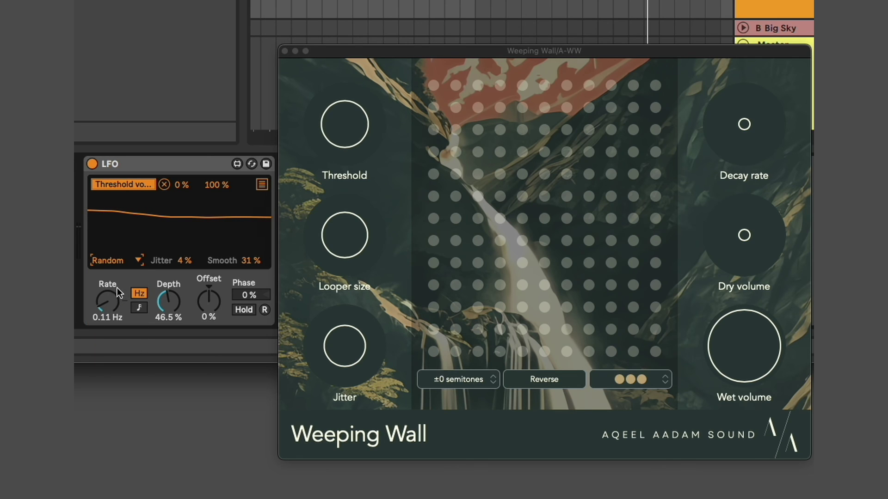
mouse_move(108, 302)
mouse_down()
mouse_move(107, 282)
mouse_move(112, 317)
mouse_up()
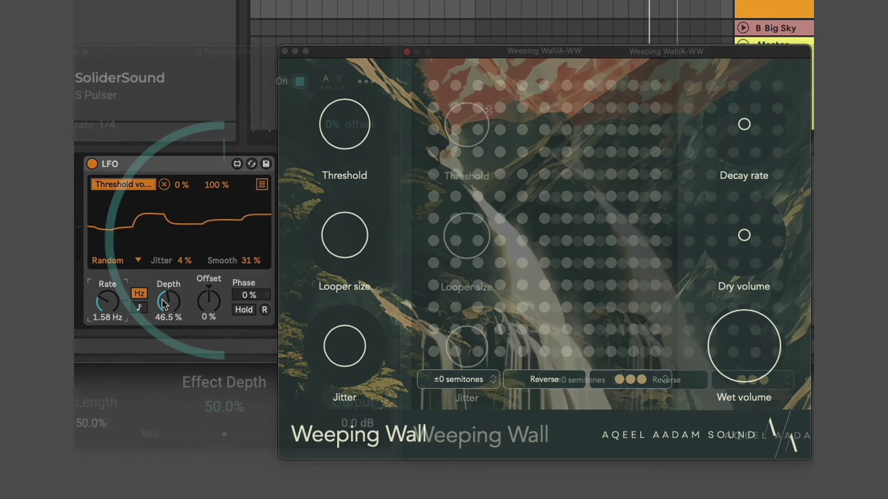